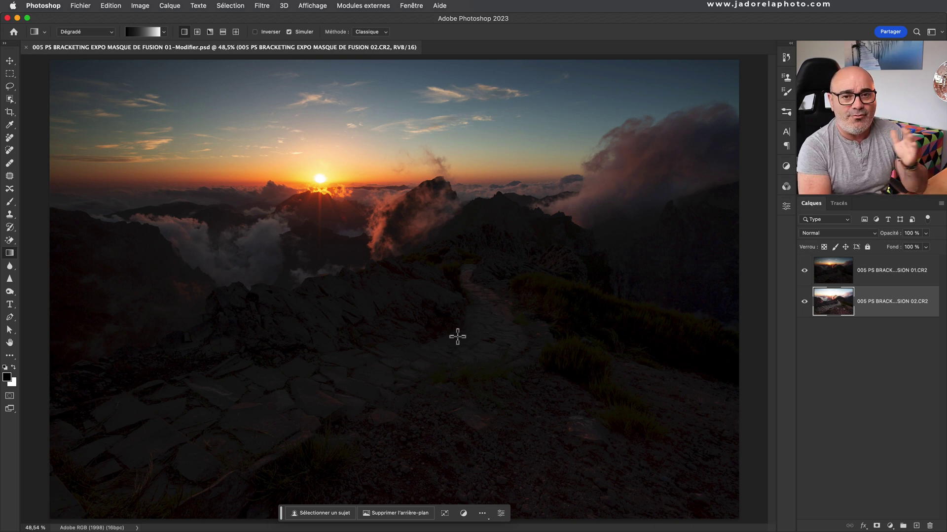
Set the Gradient tool's mode to Dégradé classique (classic gradient).
left_click(109, 31)
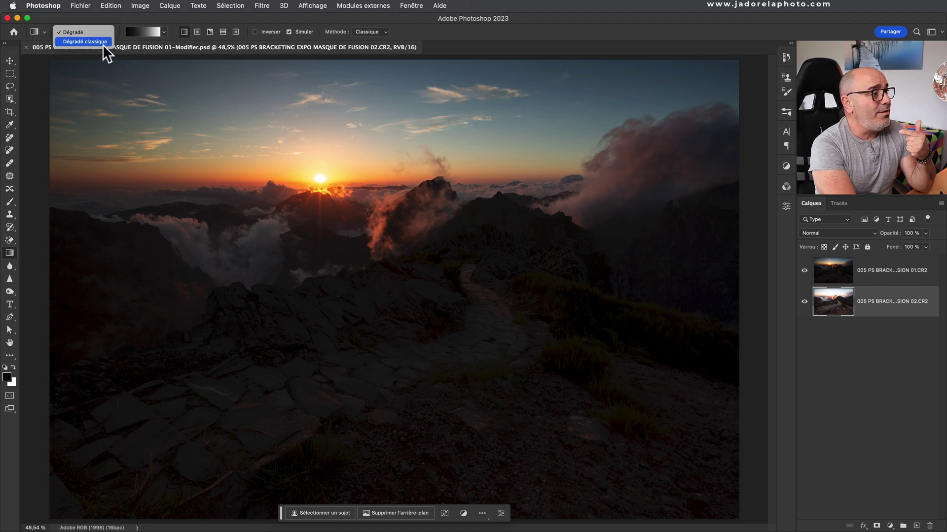
left_click(104, 42)
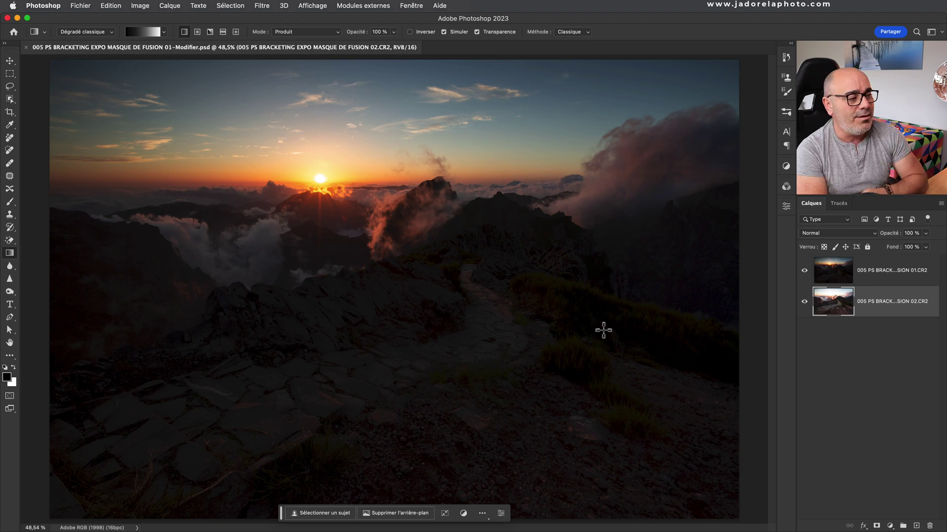
left_click_drag(603, 329, 543, 237)
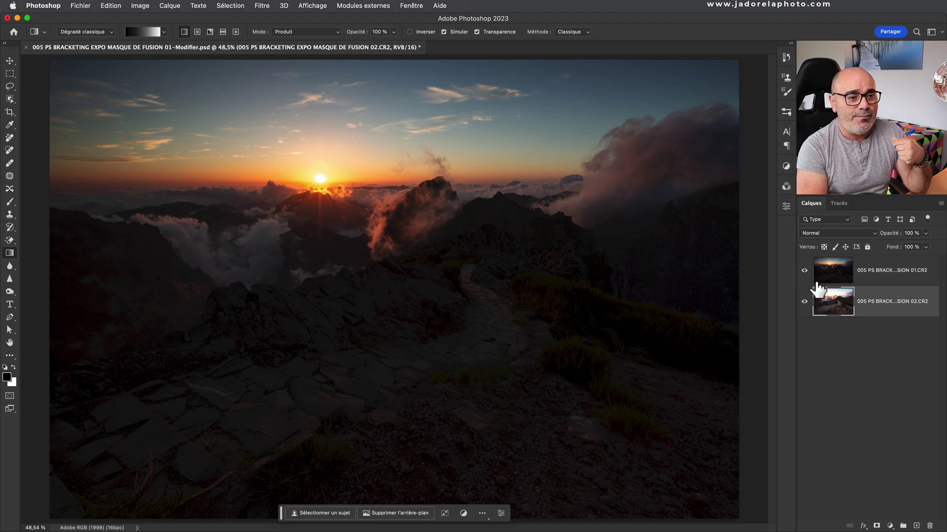
Toggle the 01.CR2 layer's visibility twice to compare exposures, then select the 01.CR2 layer.
left_click(804, 270)
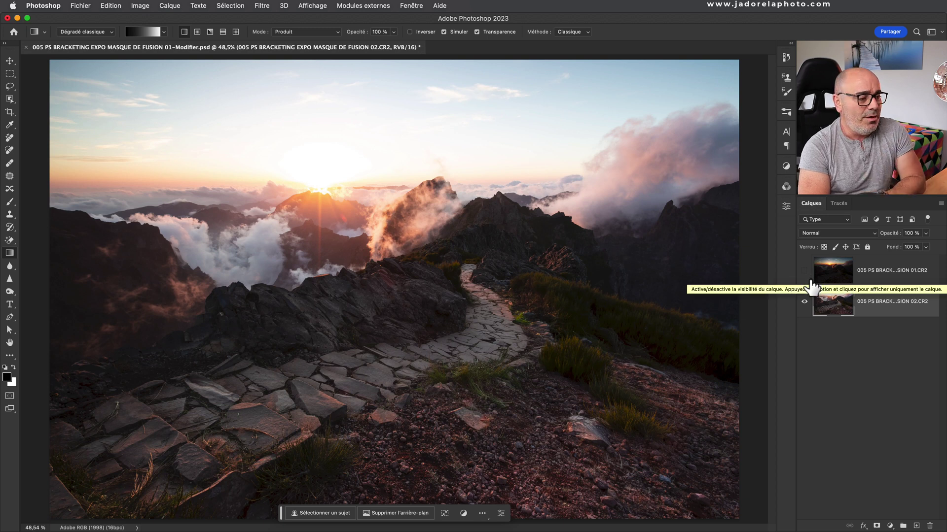
left_click(805, 270)
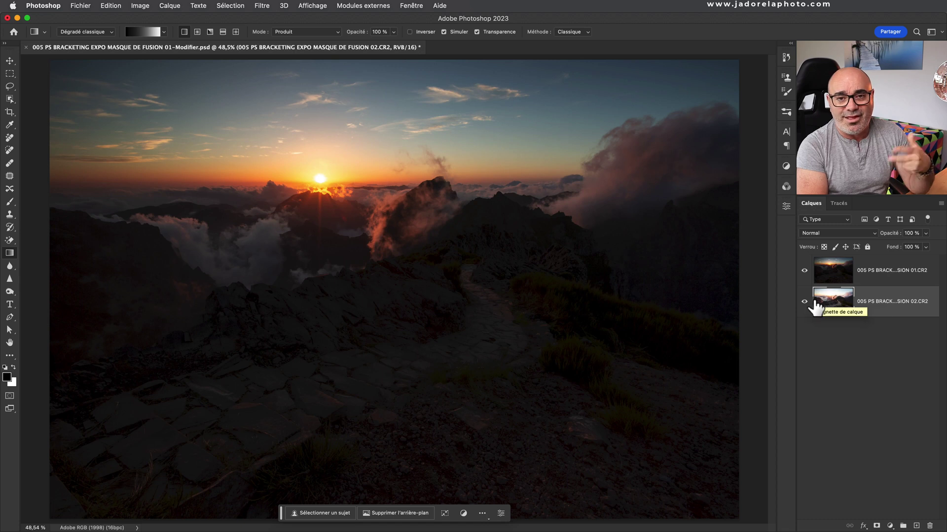
left_click(805, 272)
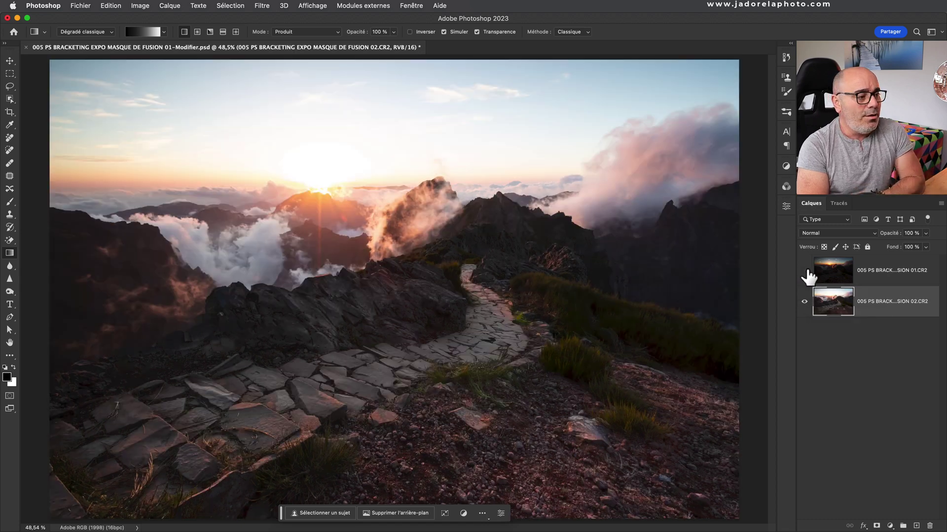
left_click(804, 271)
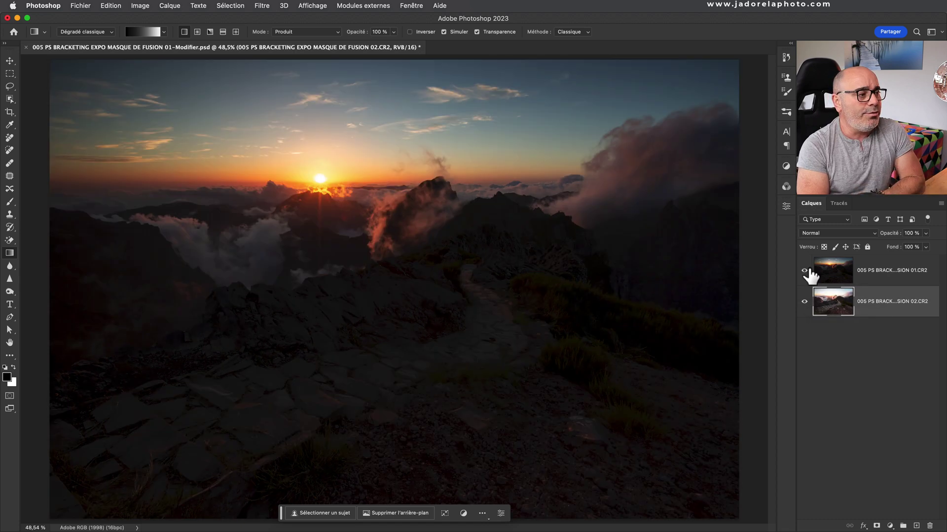
left_click(837, 279)
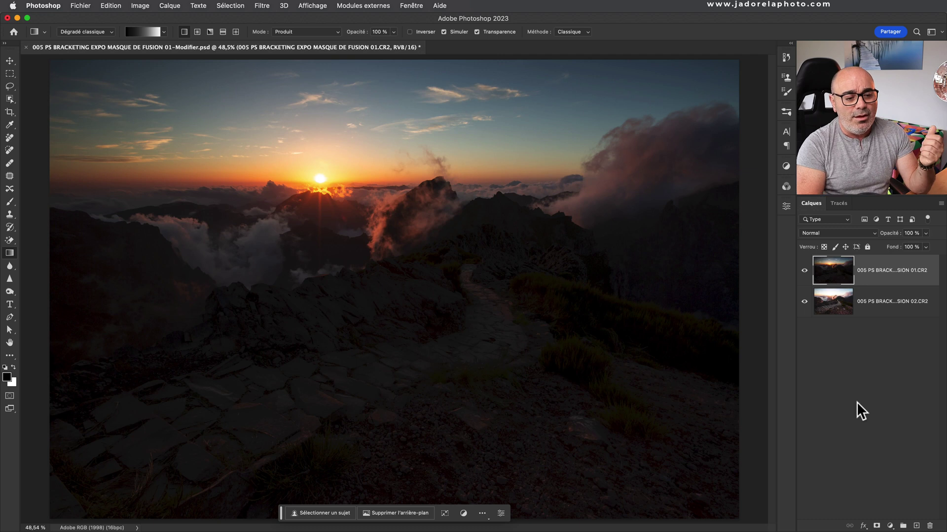
Add a layer mask to 01.CR2 and drag a Basiques black-to-white gradient upward from the foreground.
left_click(877, 527)
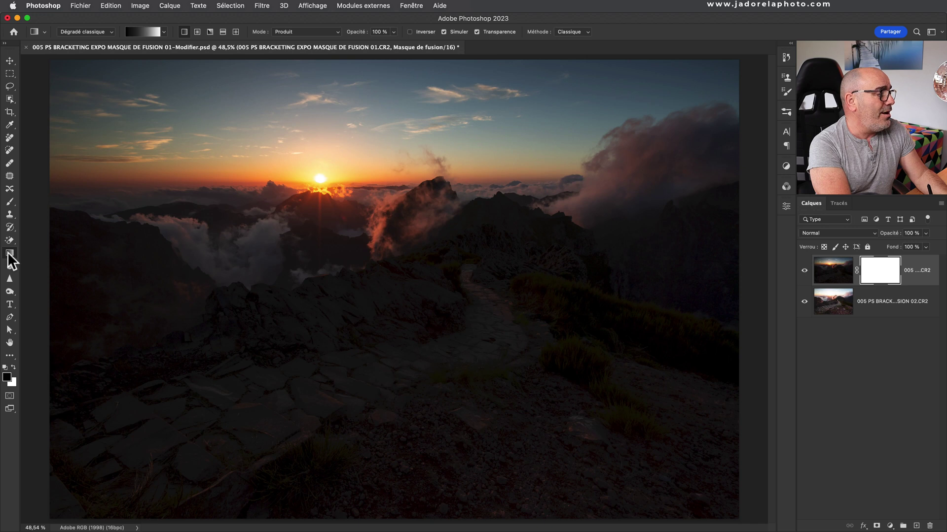
left_click(163, 32)
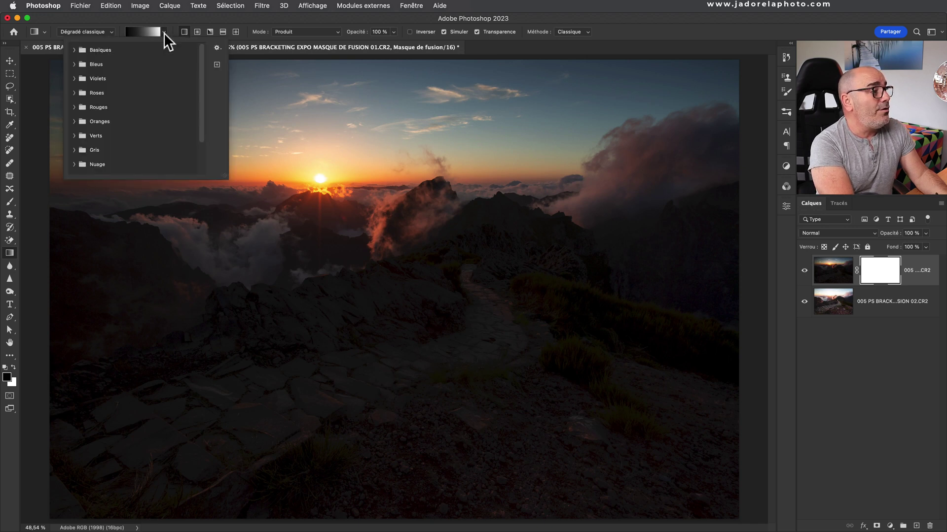
left_click(87, 65)
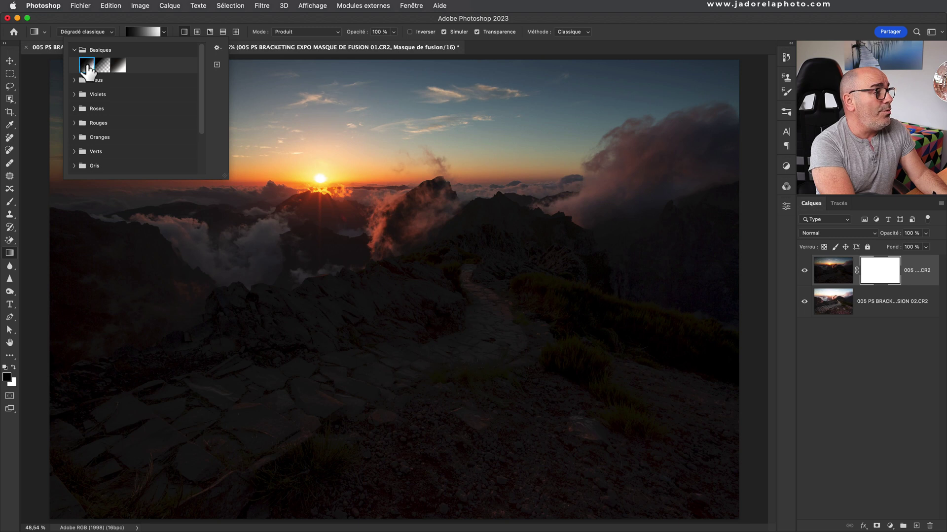
left_click(876, 284)
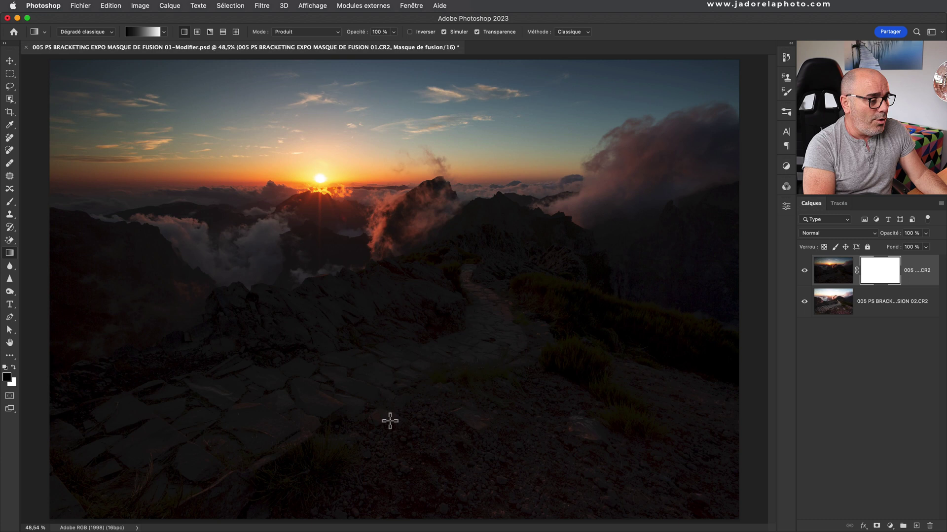
left_click_drag(390, 388, 388, 207)
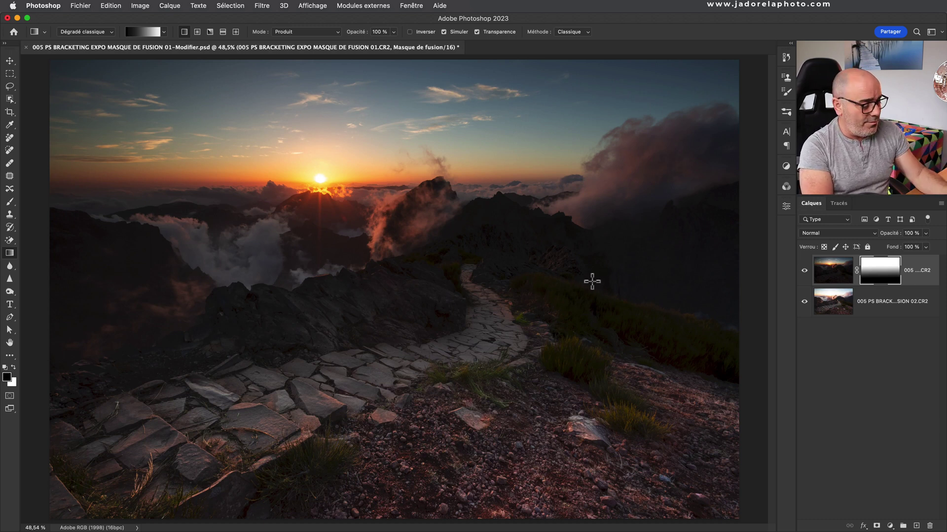
View the 01.CR2 mask alone and redraw its gradient bottom-to-top, ending with a straight vertical one.
left_click(880, 280, "alt")
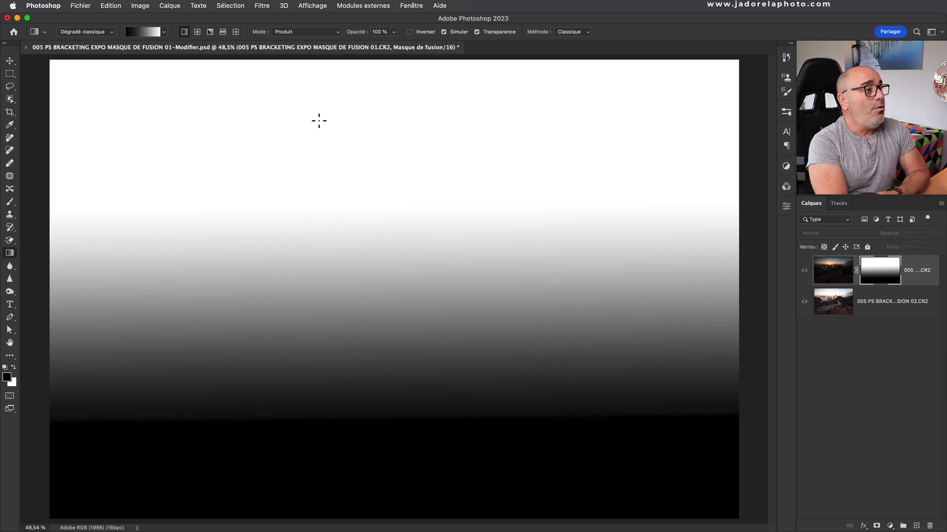
left_click(319, 32)
left_click(321, 30)
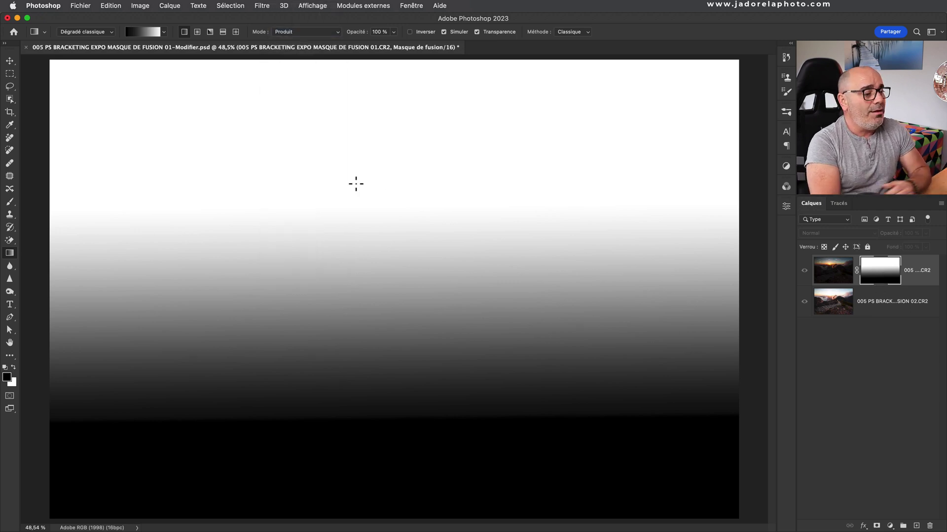
left_click_drag(383, 468, 381, 172)
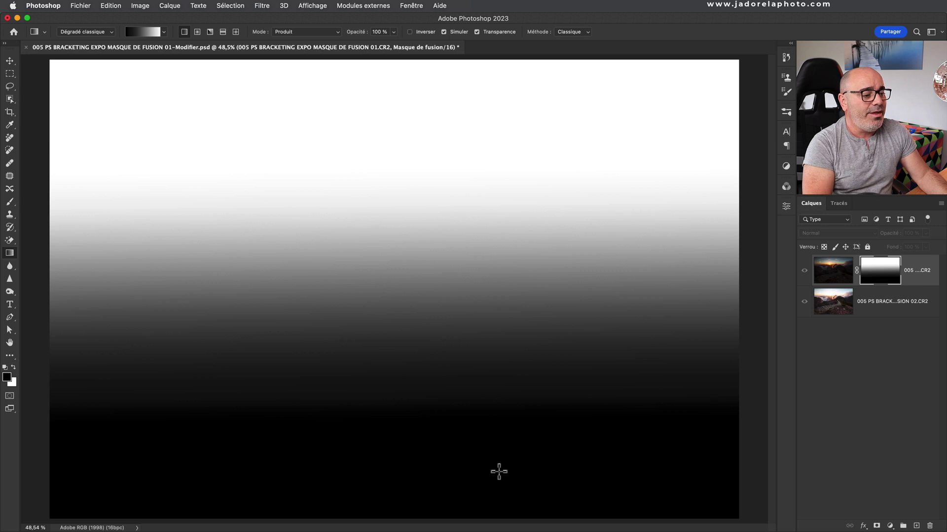
left_click_drag(506, 482, 405, 219)
left_click_drag(372, 474, 380, 208)
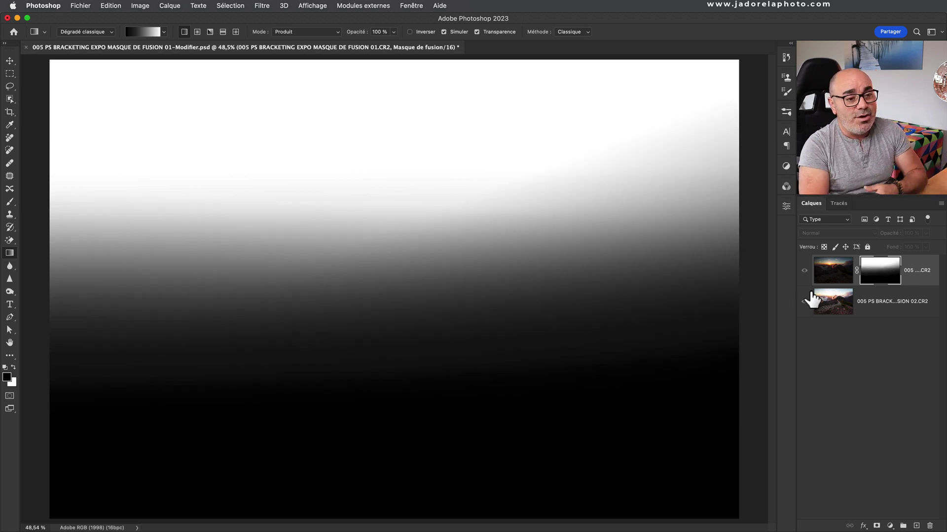
Compare the blend, redraw the mask gradient three more times, then drag the mask to the trash.
left_click(804, 270)
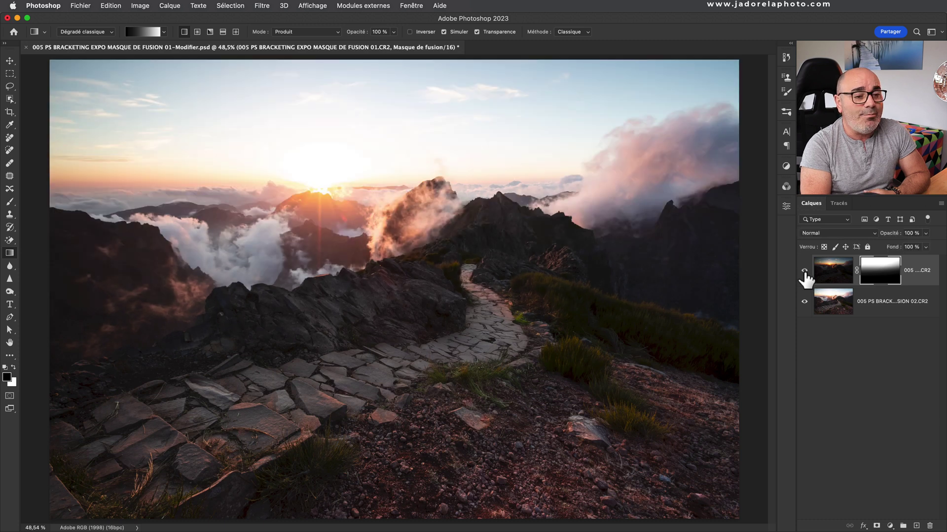
left_click(804, 270)
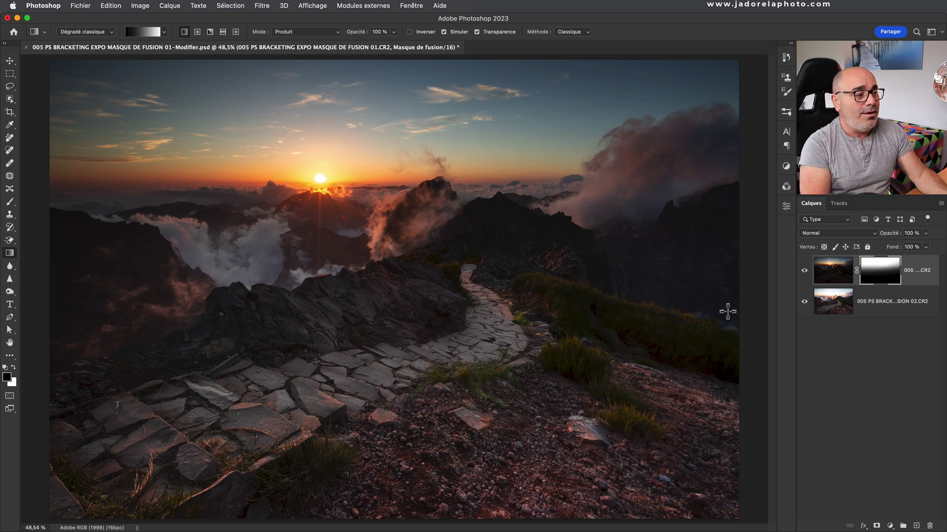
left_click_drag(394, 422, 395, 178)
left_click_drag(290, 471, 294, 168)
mouse_move(438, 484)
left_mouse_down()
mouse_move(428, 196)
mouse_move(446, 212)
left_mouse_up()
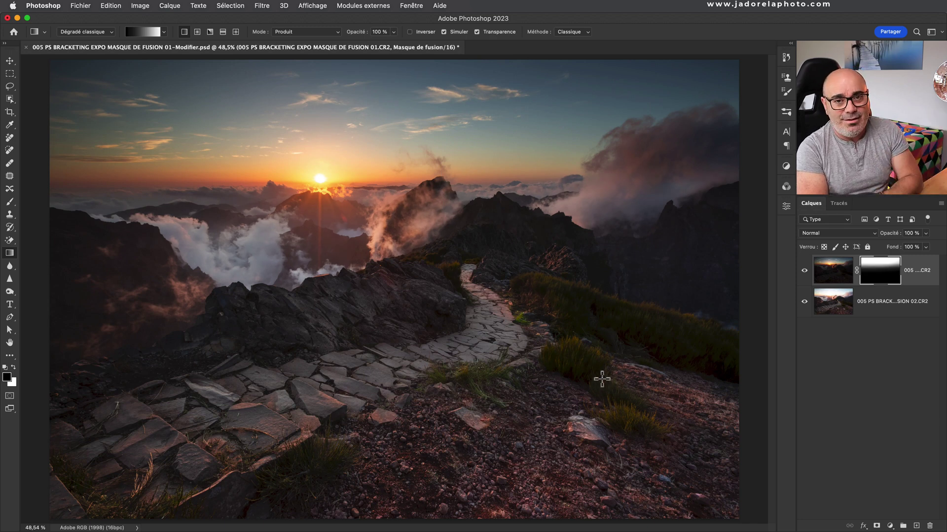
left_click_drag(884, 274, 931, 524)
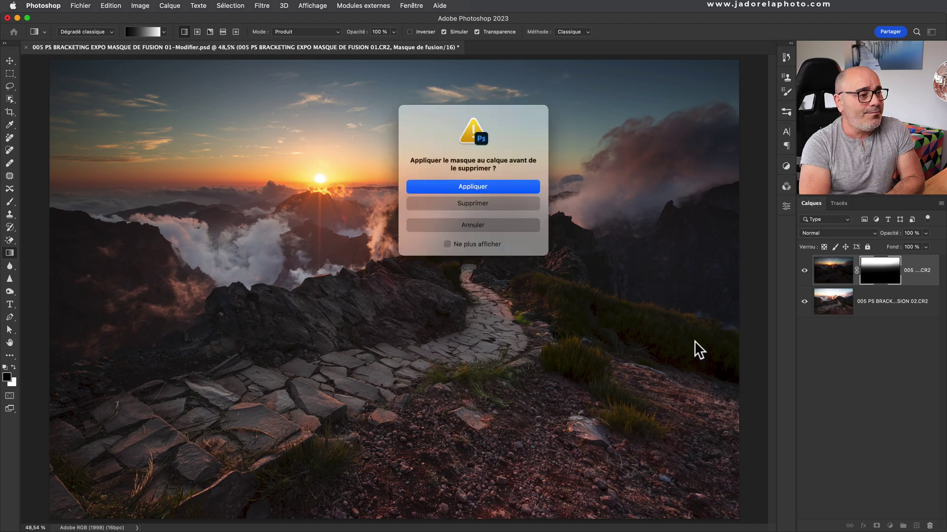
Delete the old mask without applying it, add a fresh white mask, and switch to the Dégradé gradient type.
left_click(490, 204)
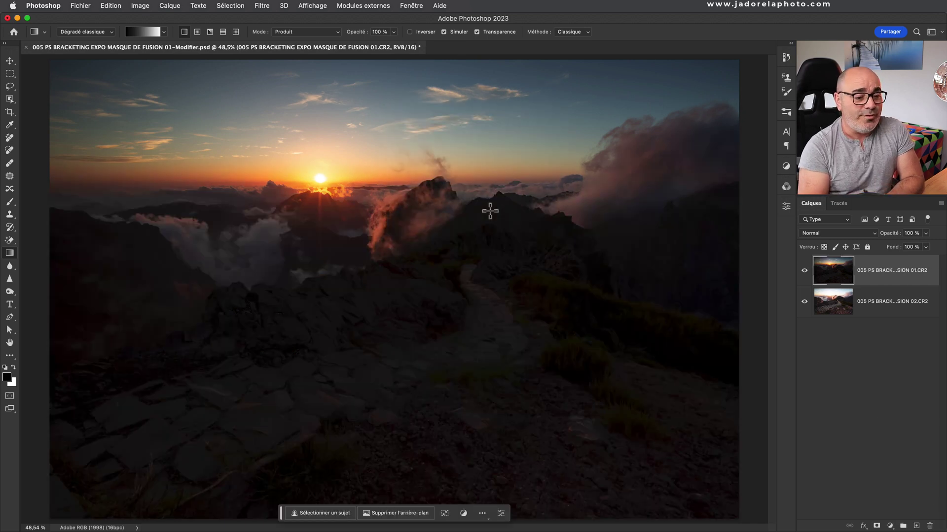
left_click(876, 526)
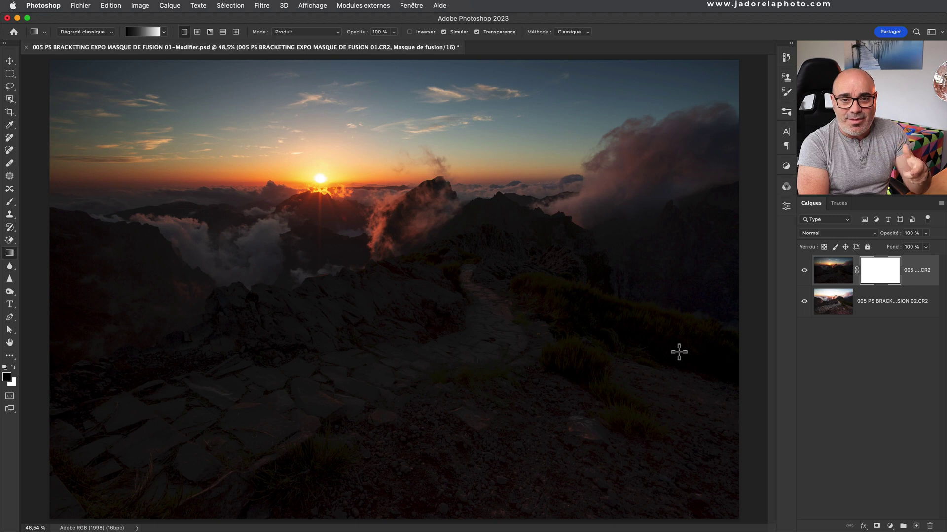
left_click(103, 32)
left_click(104, 23)
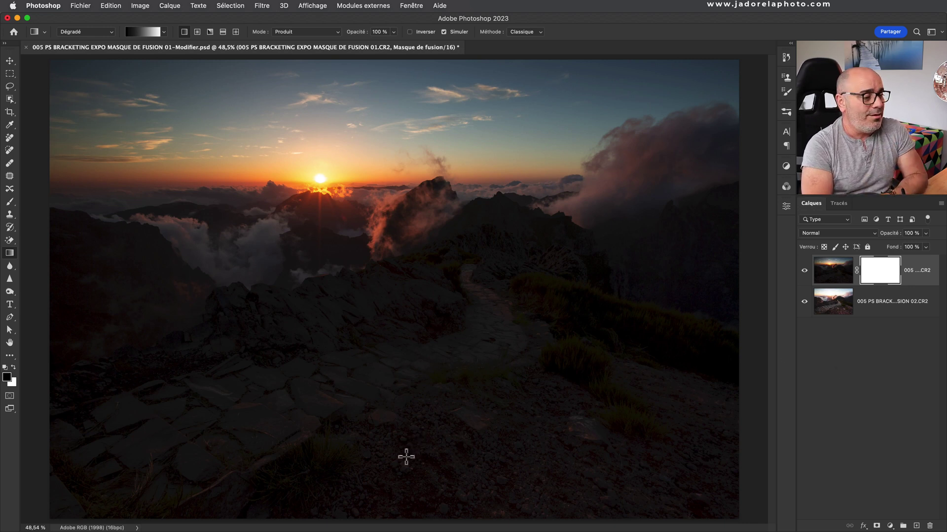
Draw a vertical editable gradient on the 01.CR2 mask, then move its bottom end and midpoint.
left_click_drag(406, 456, 408, 103)
mouse_move(406, 456)
left_mouse_down()
mouse_move(472, 474)
mouse_move(420, 471)
mouse_move(401, 364)
mouse_move(439, 488)
left_mouse_up()
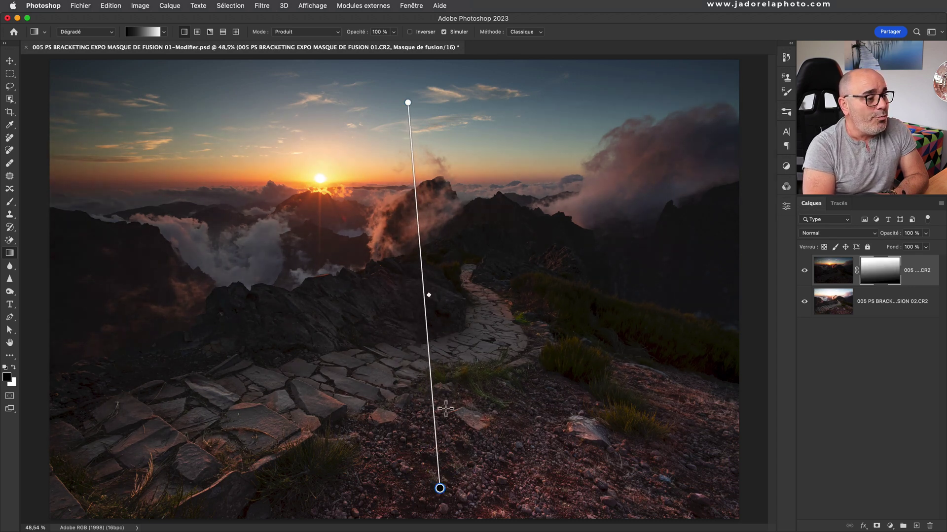
mouse_move(433, 354)
left_mouse_down()
mouse_move(445, 421)
mouse_move(433, 339)
left_mouse_up()
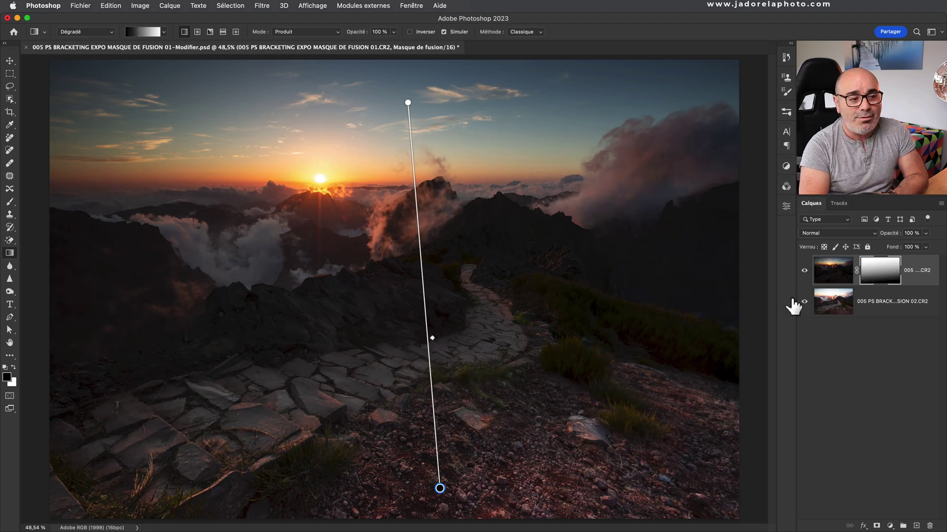
With the mask shown alone, raise then lower the gradient midpoint, nudge its end, then return to the composite.
left_click(880, 274, "alt")
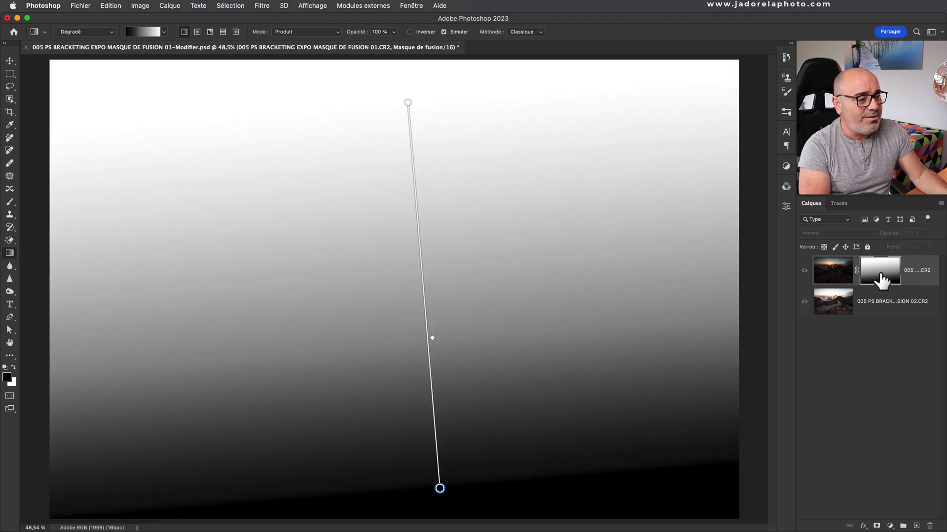
left_click_drag(433, 338, 419, 179)
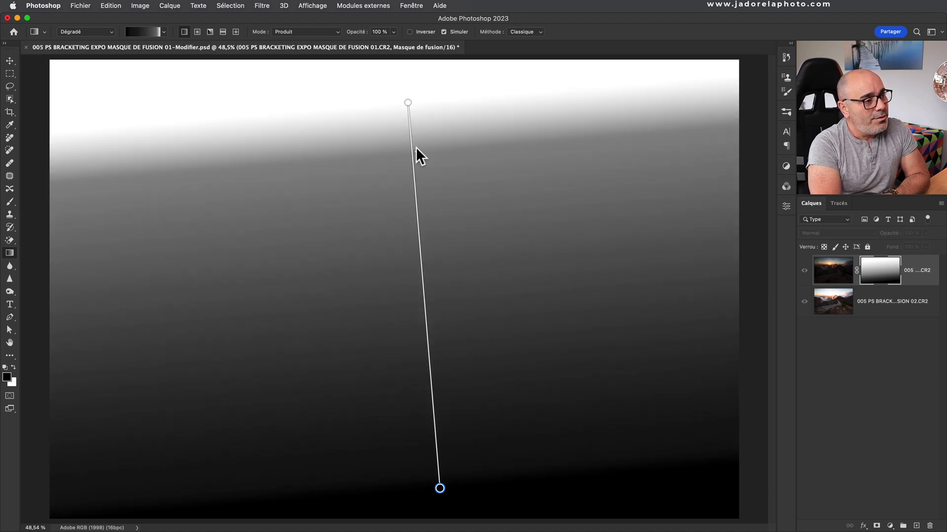
left_click_drag(418, 178, 439, 326)
mouse_move(440, 489)
left_mouse_down()
mouse_move(400, 463)
mouse_move(434, 358)
mouse_move(441, 467)
left_mouse_up()
left_click(804, 270)
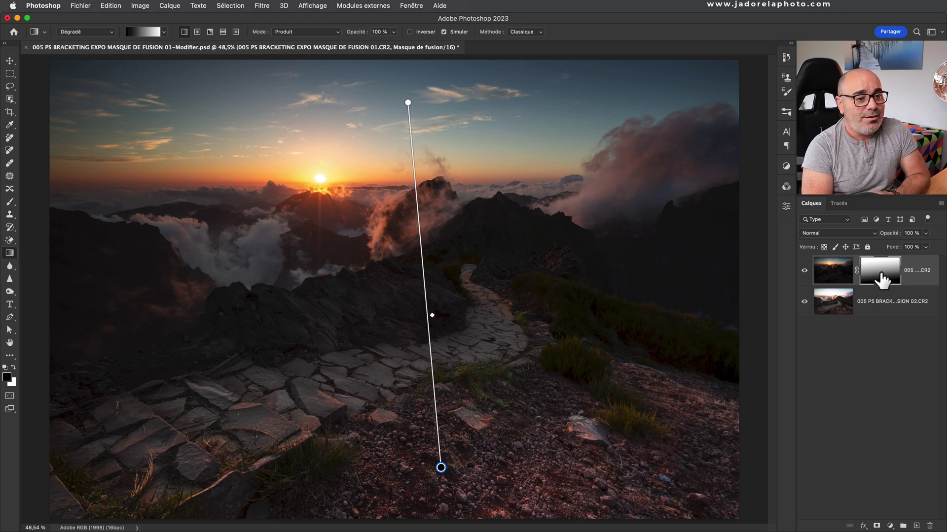
left_click(833, 309)
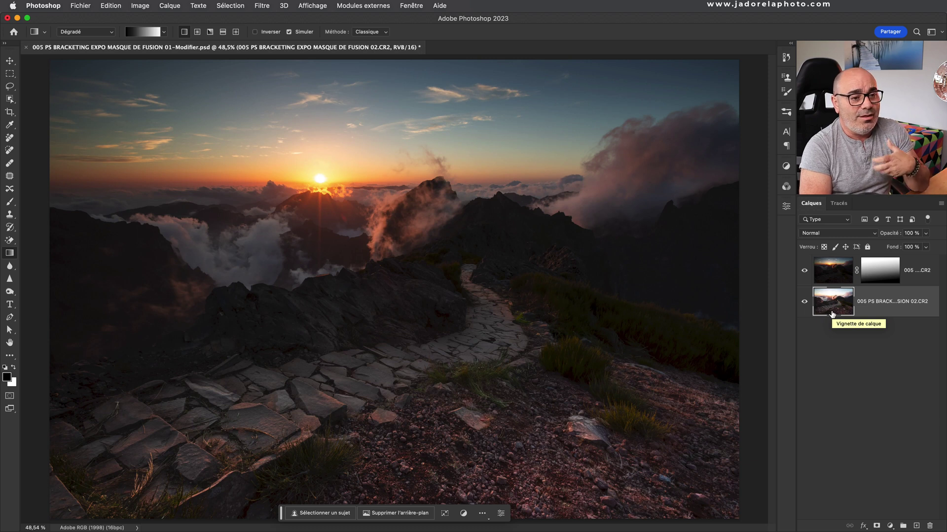
Adjust the mask gradient: move its top end higher then slightly down, nudge the midpoint, shift the bottom end right.
left_click(878, 278)
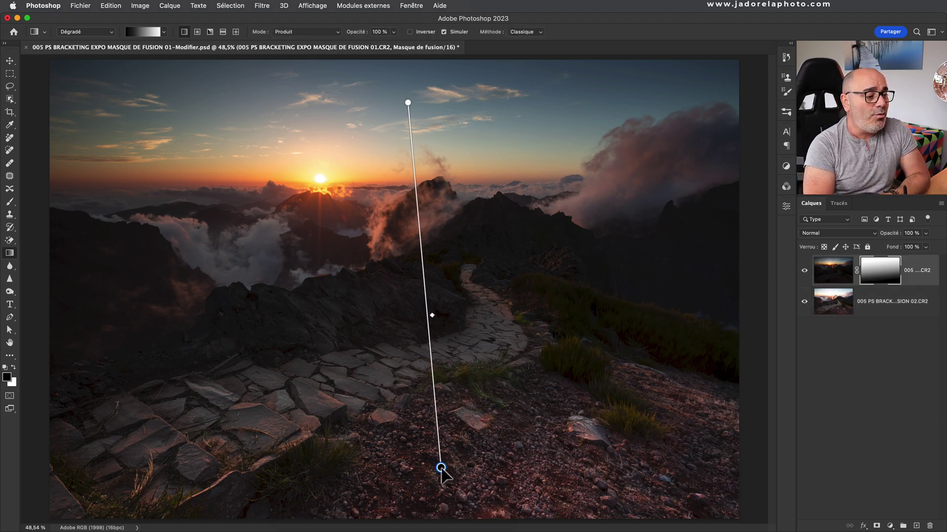
mouse_move(441, 469)
left_mouse_down()
mouse_move(446, 477)
mouse_move(391, 453)
mouse_move(410, 465)
left_mouse_up()
left_click_drag(408, 102, 406, 74)
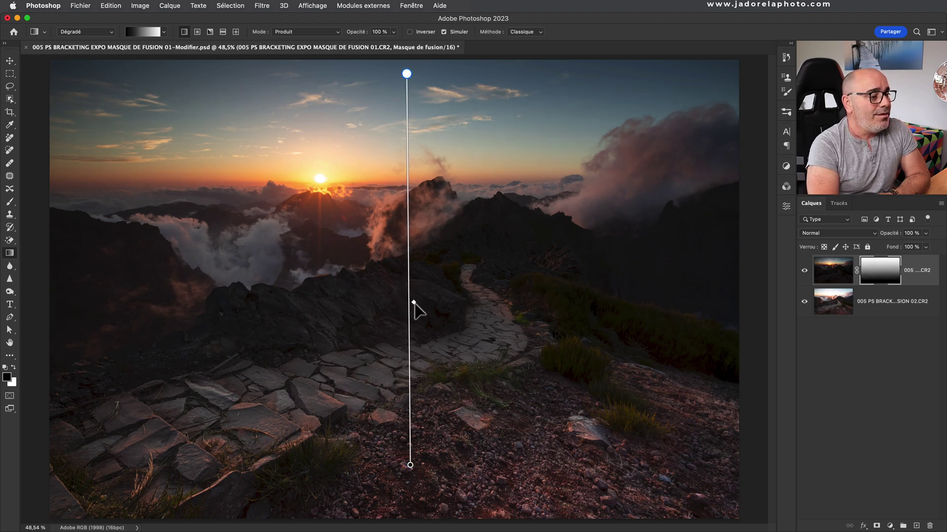
mouse_move(414, 253)
left_mouse_down()
mouse_move(417, 325)
mouse_move(418, 240)
mouse_move(418, 267)
left_mouse_up()
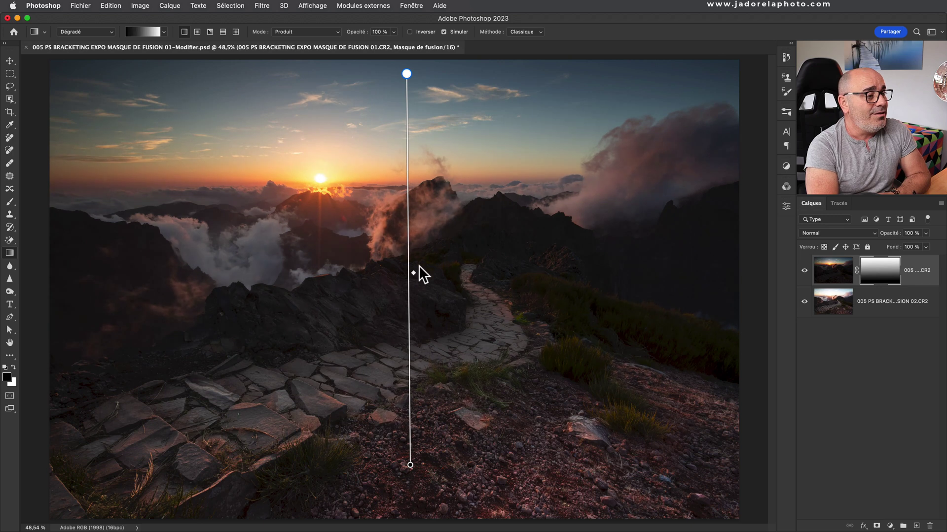
left_click_drag(418, 218, 418, 211)
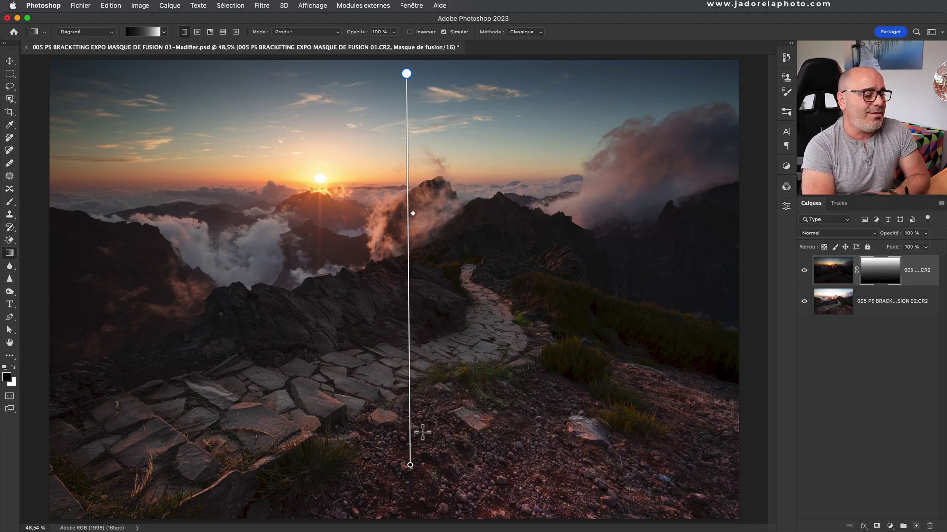
mouse_move(410, 466)
left_mouse_down()
mouse_move(478, 462)
mouse_move(429, 464)
left_mouse_up()
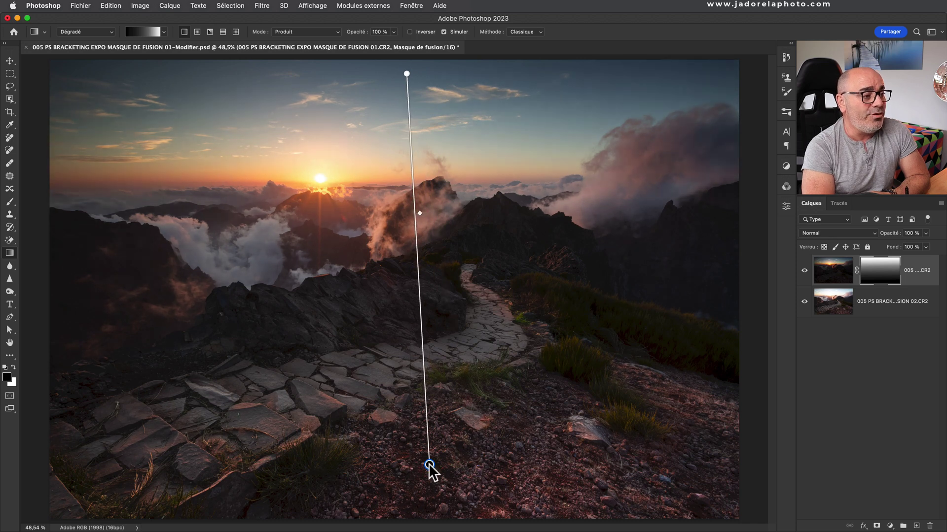
left_click_drag(407, 73, 405, 84)
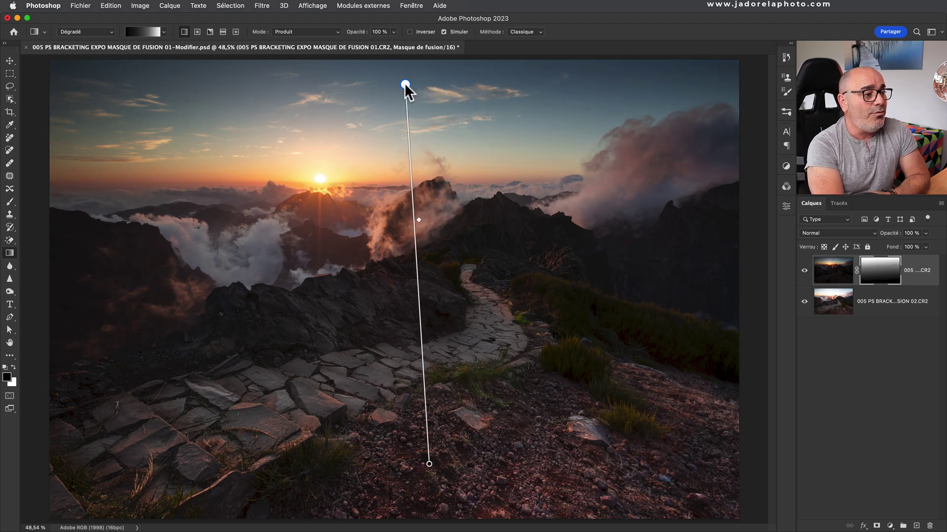
left_click(833, 312)
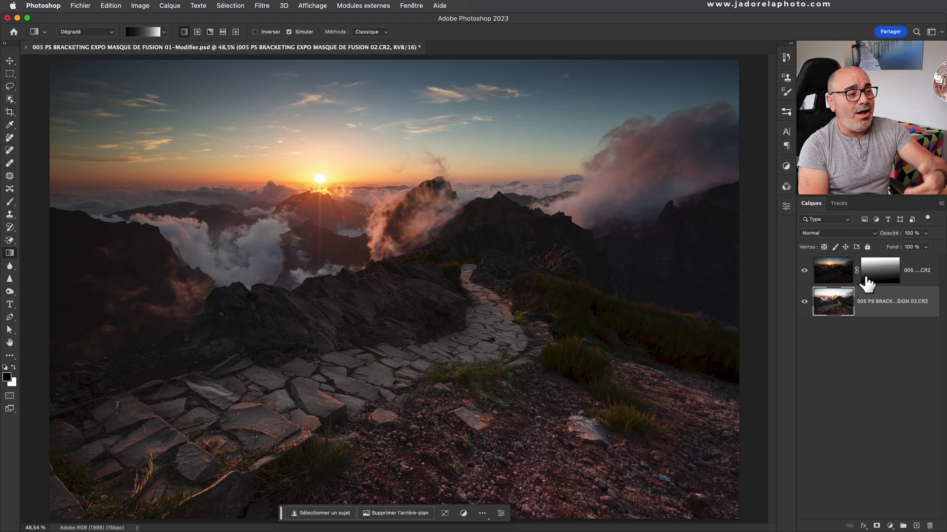
Select the 01.CR2 mask thumbnail again and close the Propriétés panel.
left_click(877, 285)
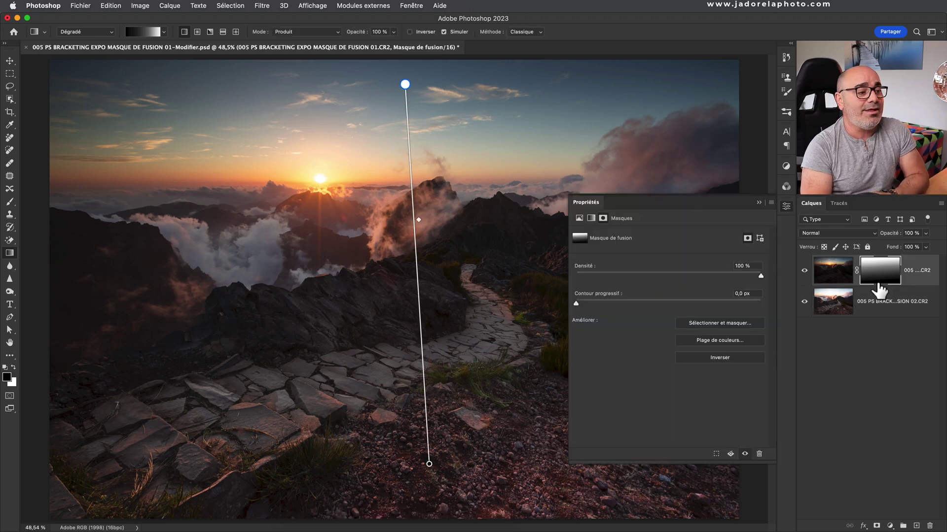
left_click(877, 275)
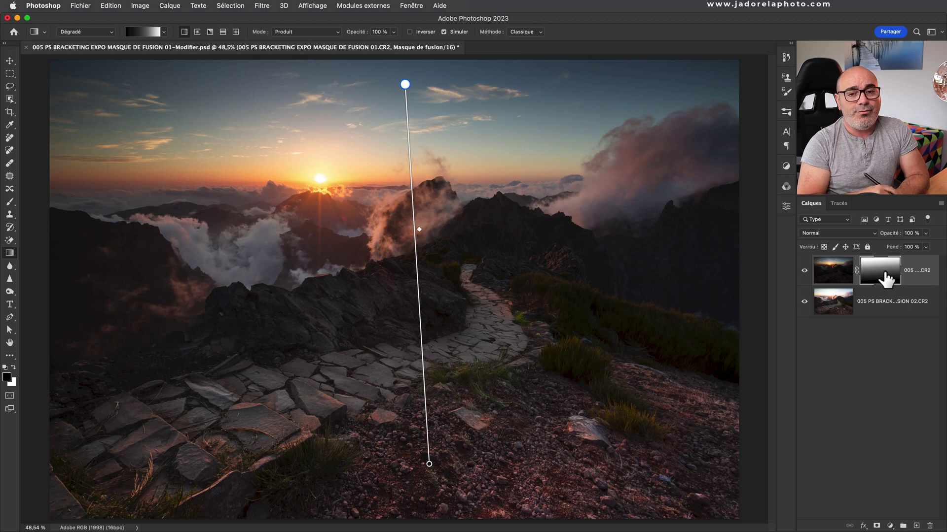
Add a new top layer filled with a diagonal black-to-white gradient (Fond en dégradé 1).
left_click(915, 525)
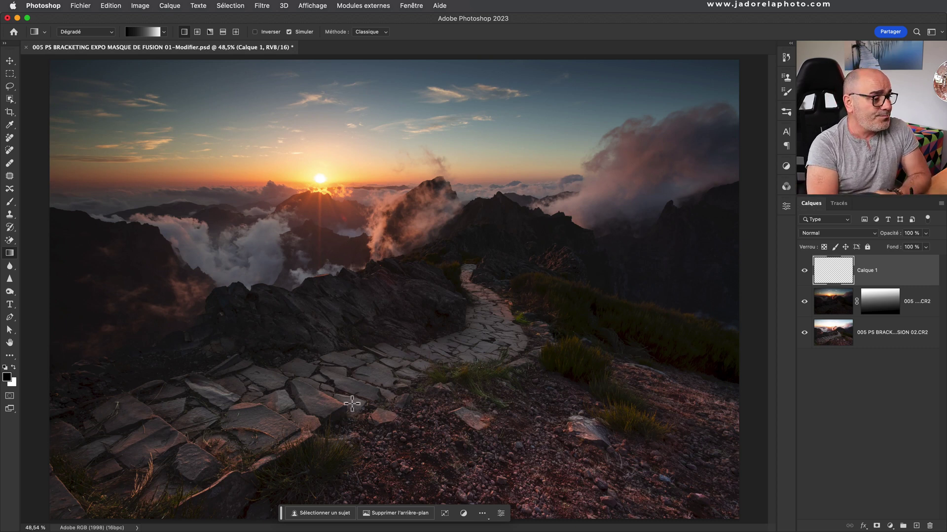
left_click_drag(348, 431, 481, 122)
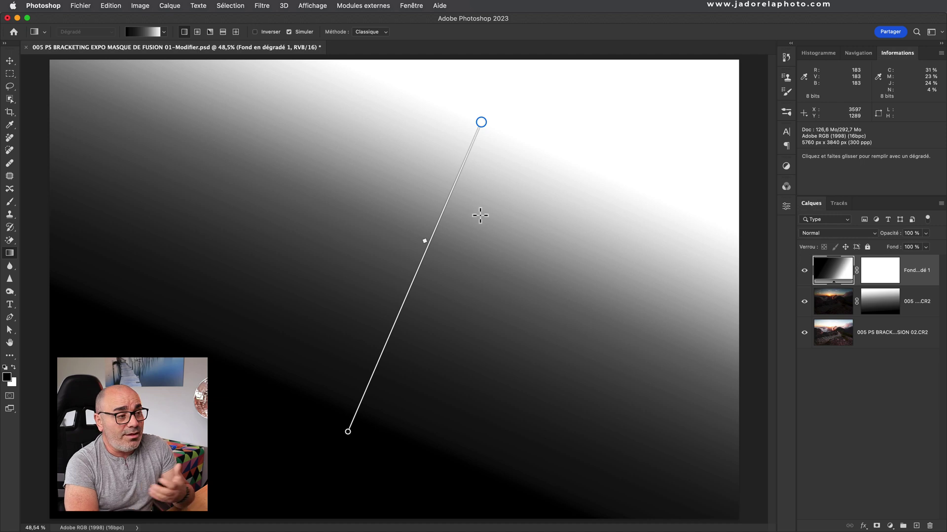
Colour the gradient's start stop red and its end stop green.
double_click(347, 432)
left_click(746, 64)
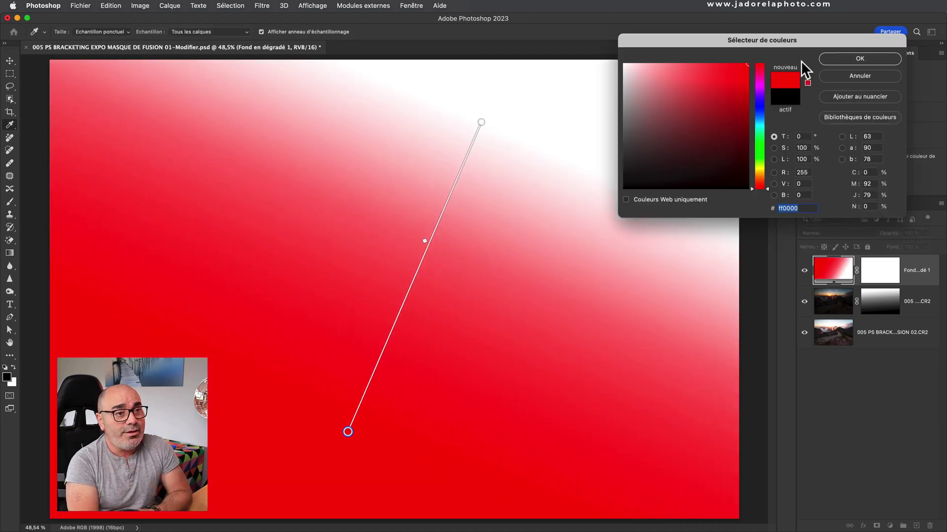
left_click(833, 59)
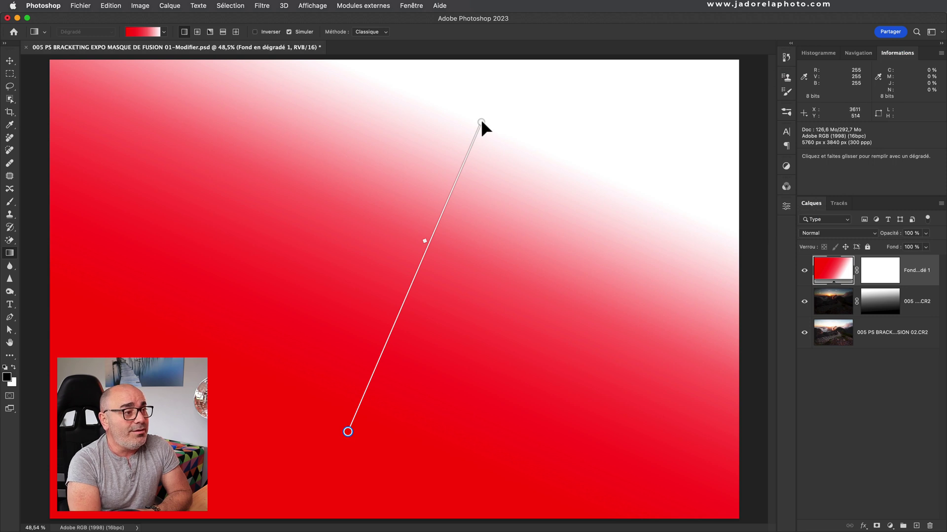
double_click(481, 121)
left_click(760, 141)
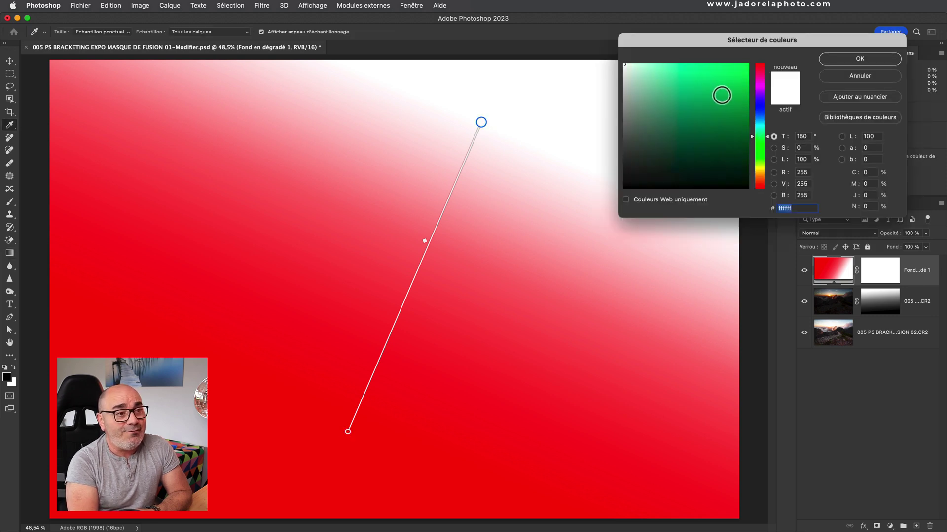
left_click_drag(723, 97, 742, 78)
left_click(843, 59)
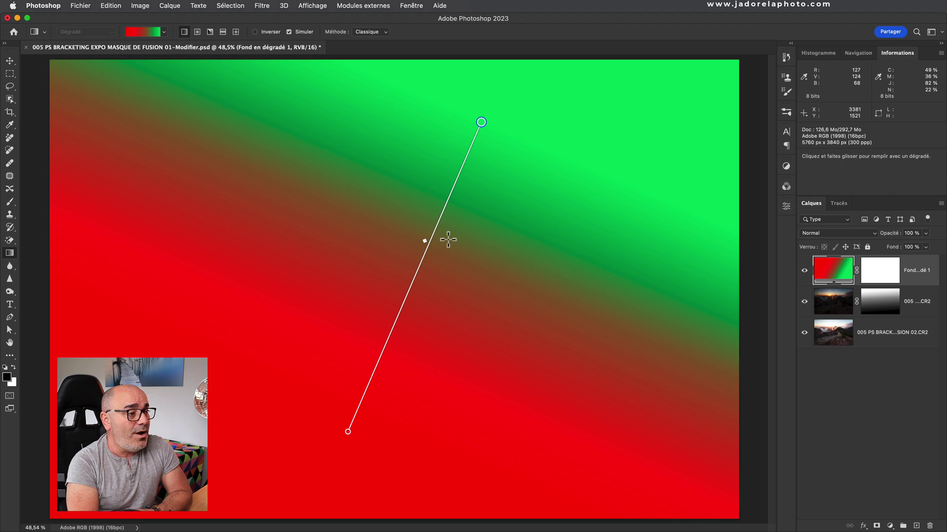
Raise the gradient midpoint and move the end handle lower-left to angle the blend diagonally.
left_click_drag(417, 261, 370, 411)
left_click_drag(398, 327, 439, 214)
left_click_drag(480, 122, 467, 148)
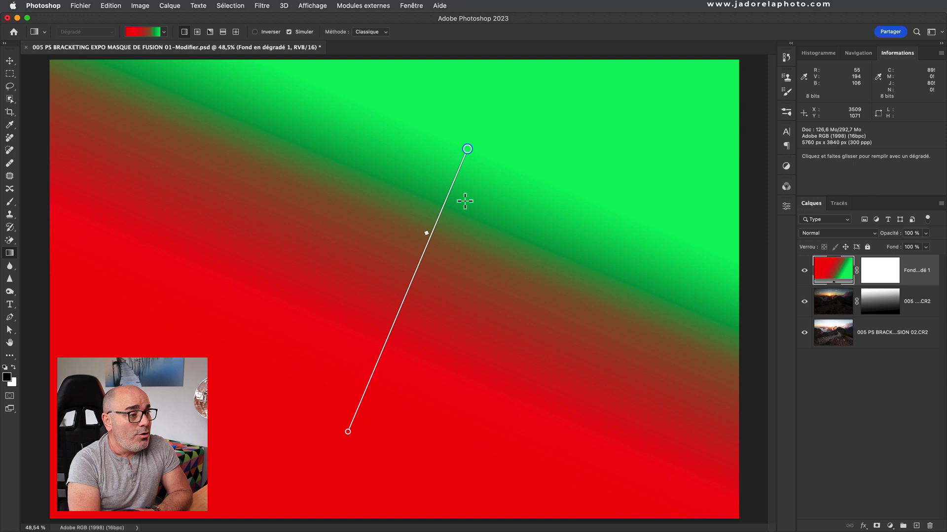
Add a middle colour stop set to blue #2323ca, then select the darker exposure layer.
left_click(382, 363)
double_click(378, 360)
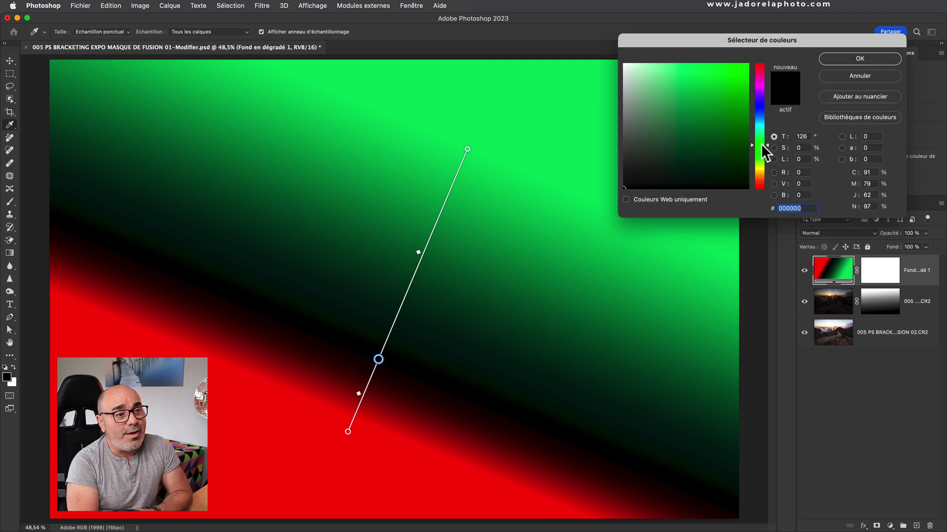
left_click_drag(755, 143, 758, 104)
left_click(726, 89)
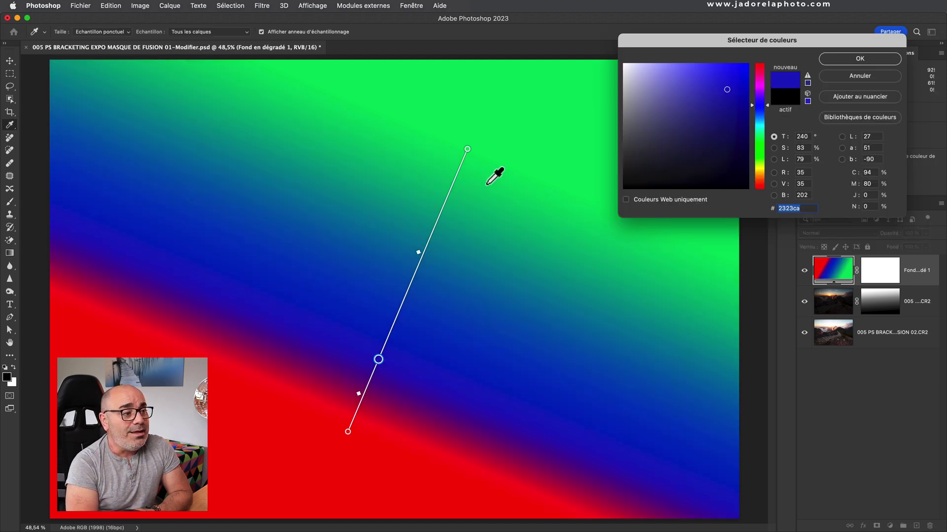
left_click(848, 59)
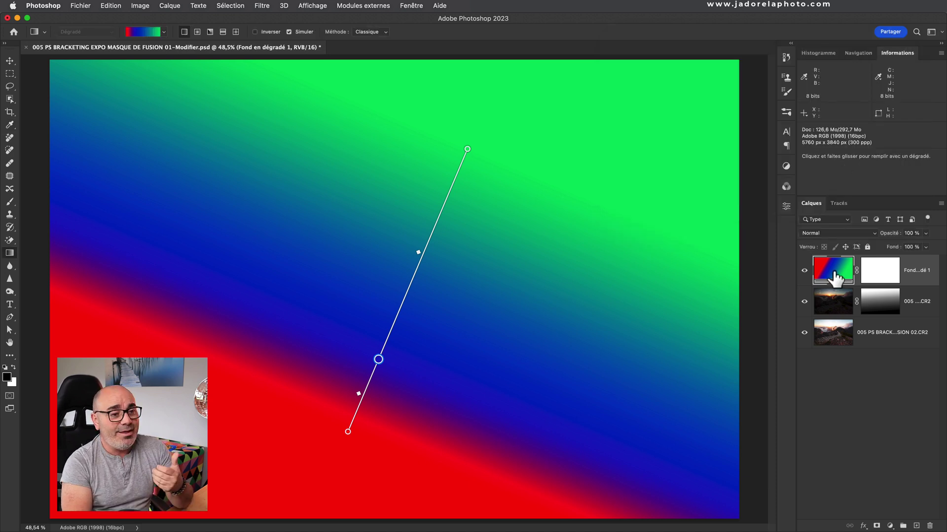
left_click(833, 310)
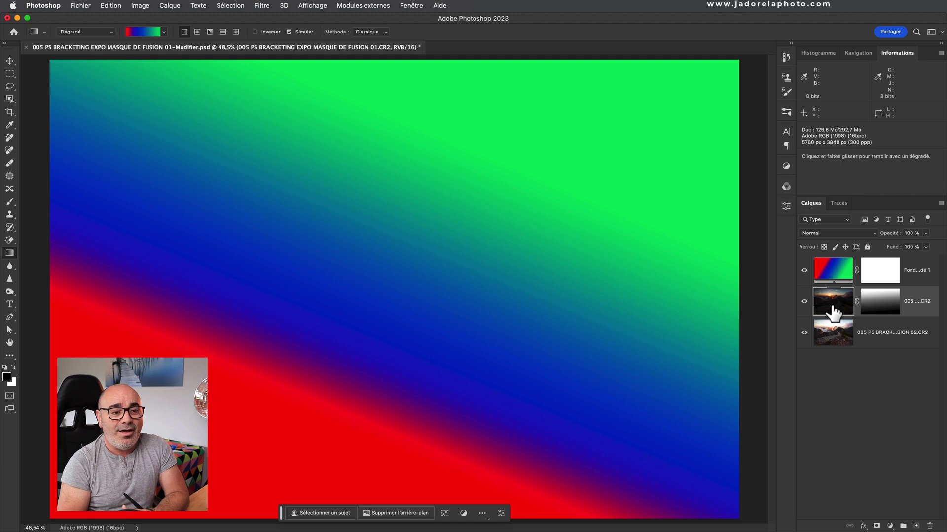
Set the gradient fill layer's angle to 99,11° in its settings.
left_click(833, 332)
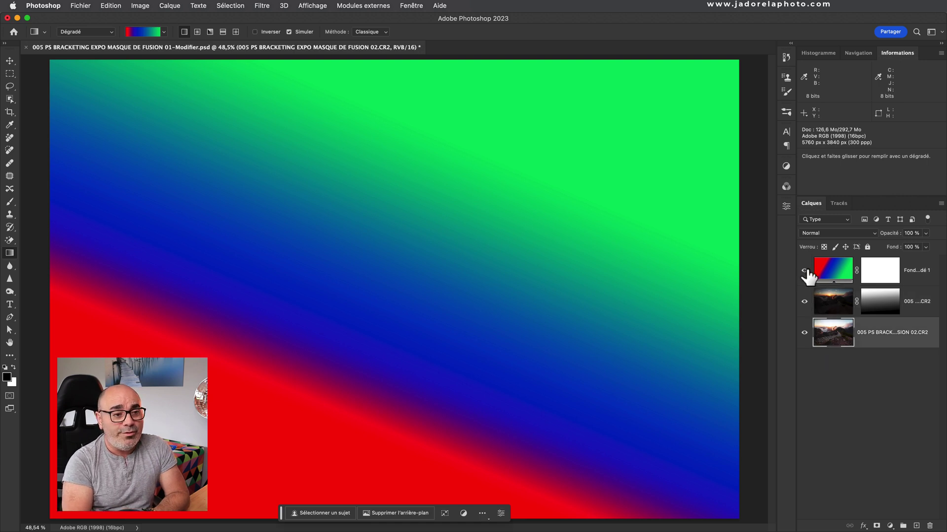
left_click(804, 270)
left_click(812, 279)
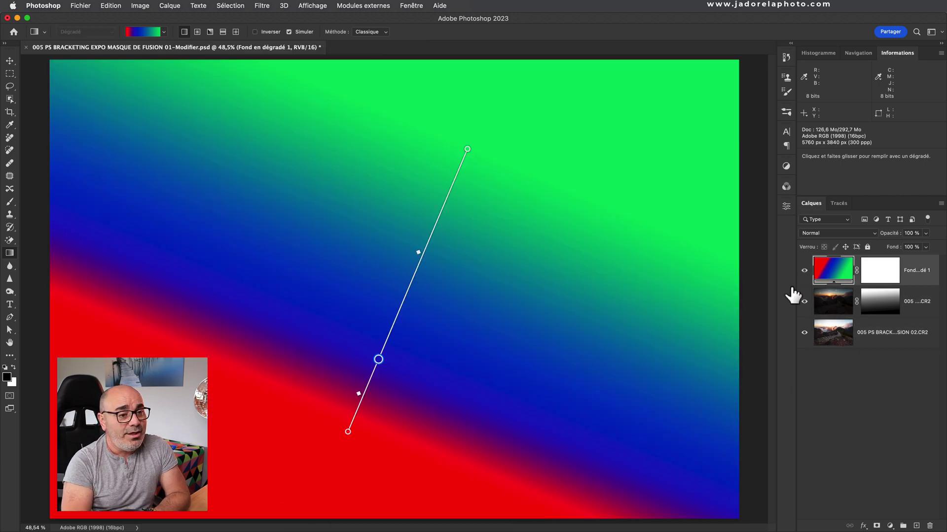
double_click(835, 273)
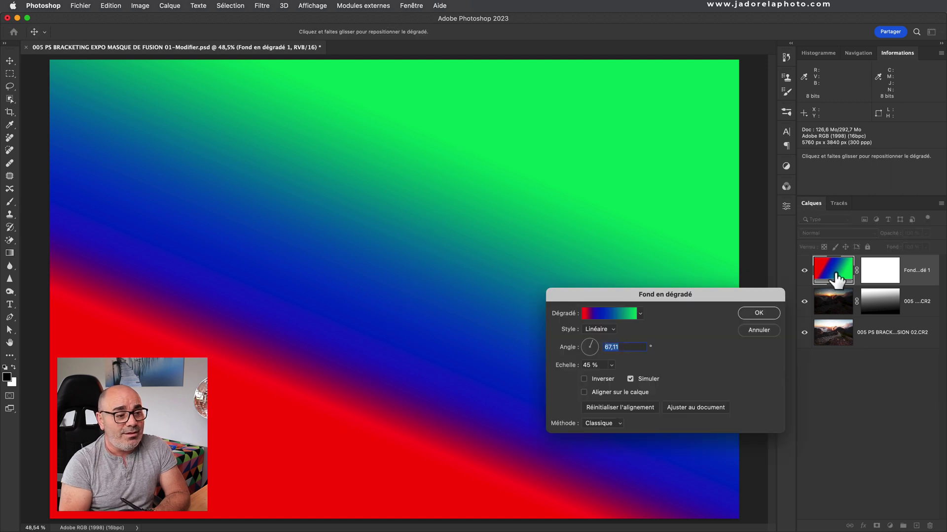
mouse_move(699, 292)
left_mouse_down()
mouse_move(704, 116)
mouse_move(719, 103)
left_mouse_up()
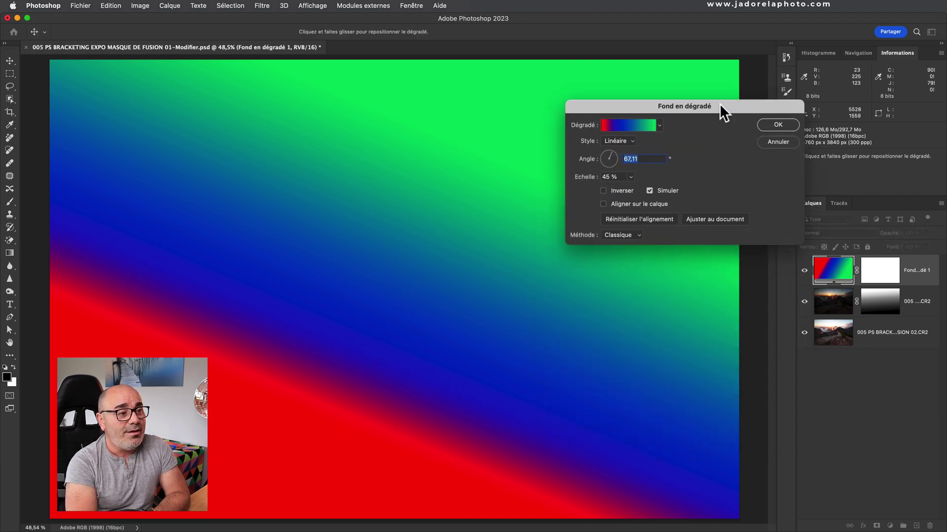
left_click_drag(612, 152, 612, 152)
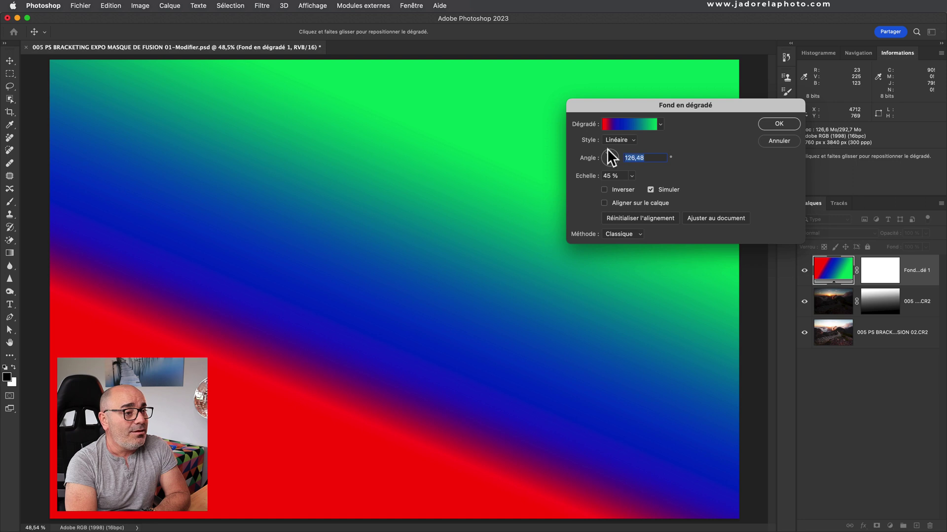
left_click(620, 191)
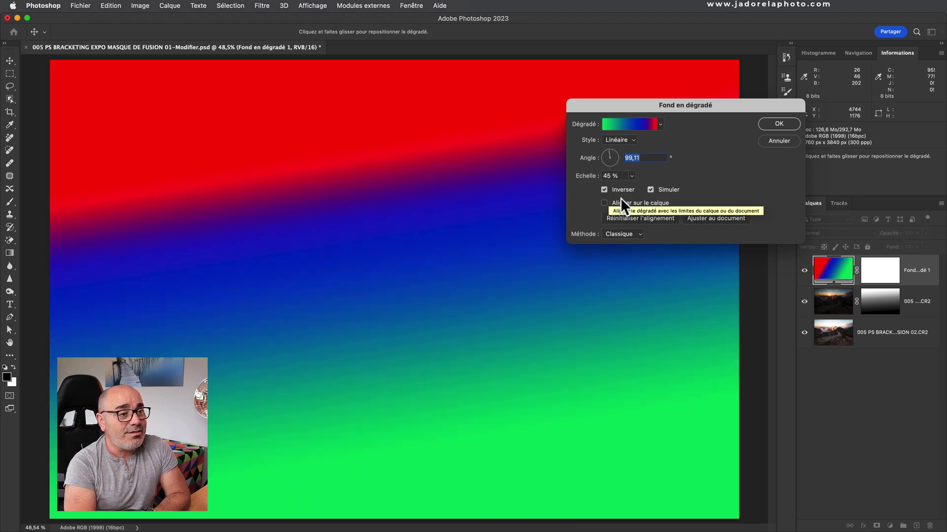
left_click(778, 124)
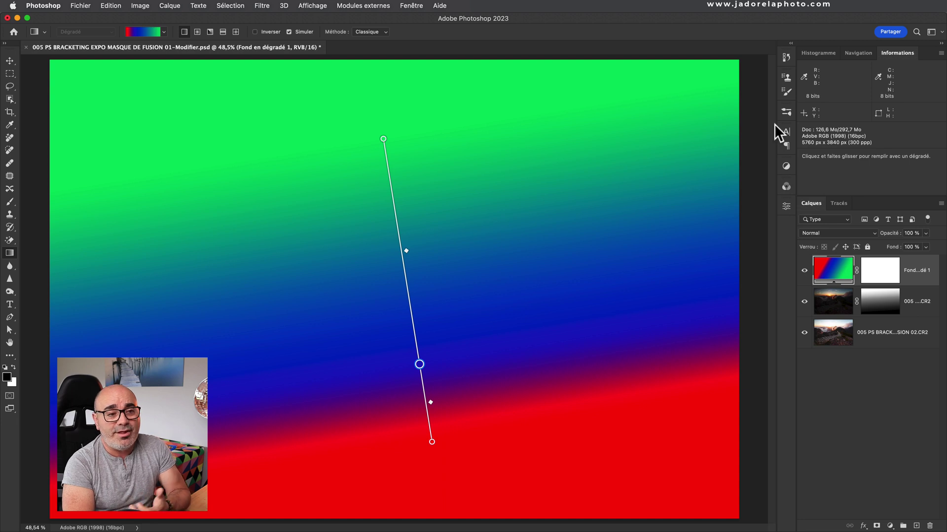
Review the gradient's shape and interpolation options in the Properties panel.
left_click(786, 206)
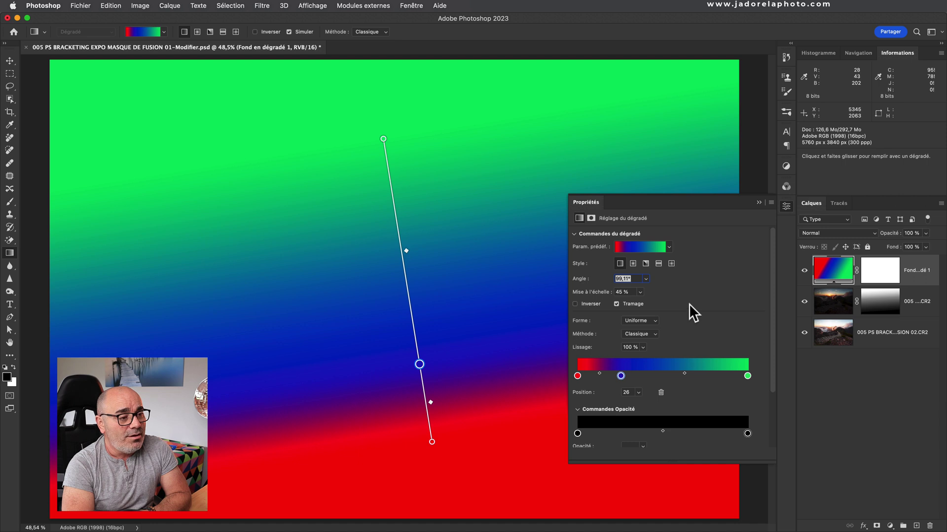
left_click(651, 319)
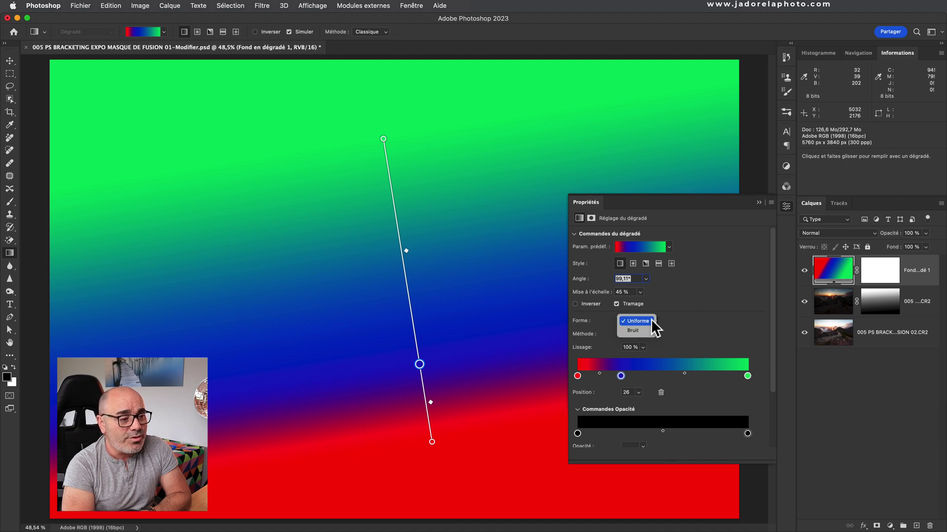
left_click(649, 334)
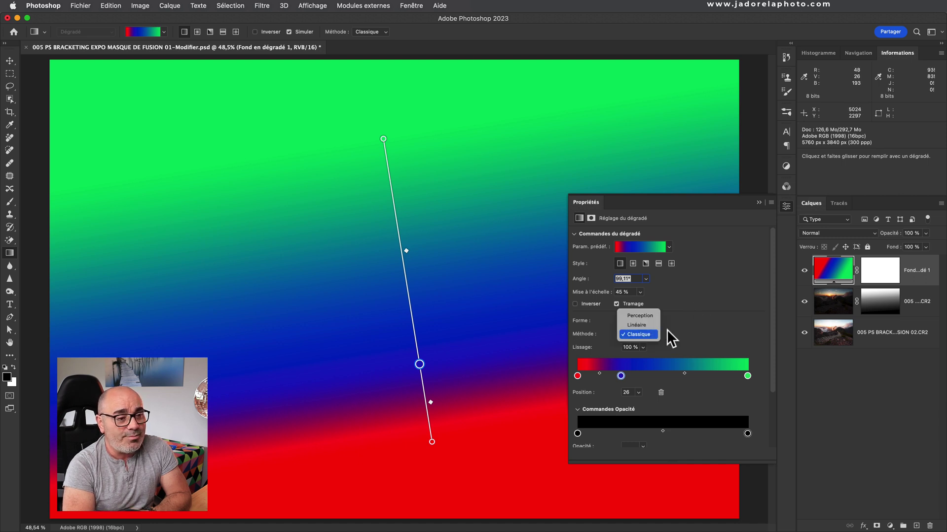
mouse_move(771, 282)
left_mouse_down()
mouse_move(774, 342)
mouse_move(777, 261)
left_mouse_up()
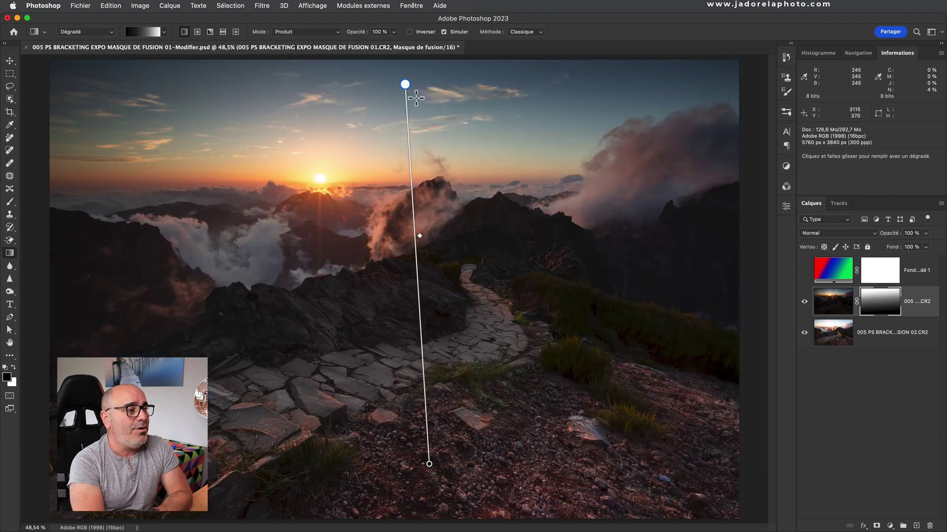
Redraw the mask gradient vertically from sky to lower foreground and raise its midpoint.
left_click_drag(405, 83, 429, 118)
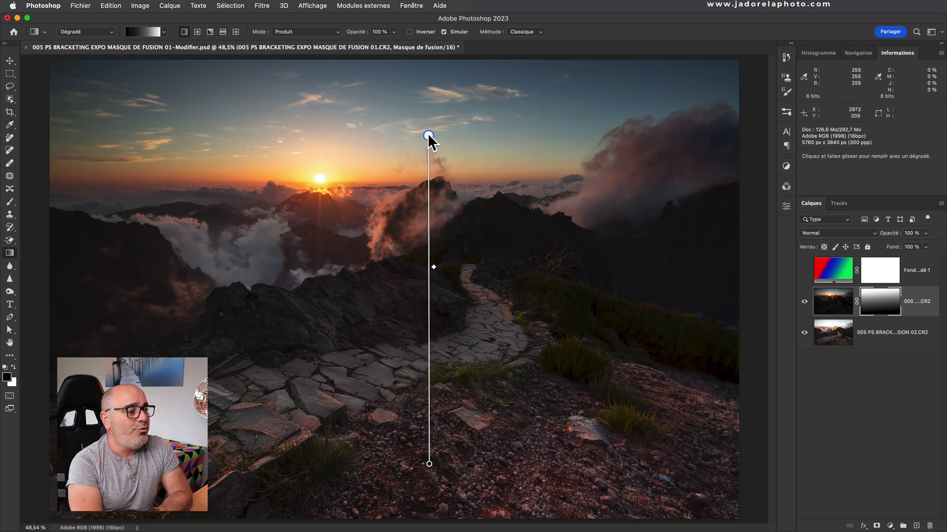
left_click_drag(429, 464, 430, 485)
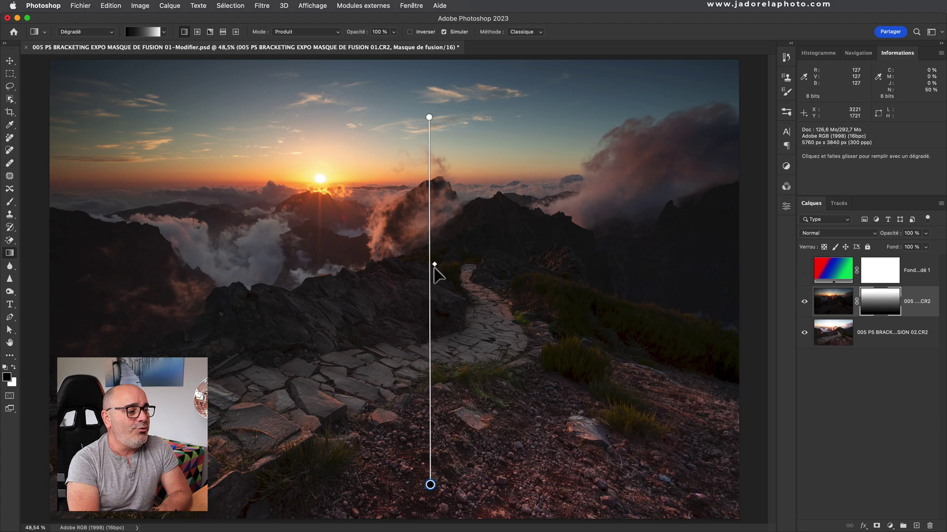
left_click_drag(434, 292, 436, 250)
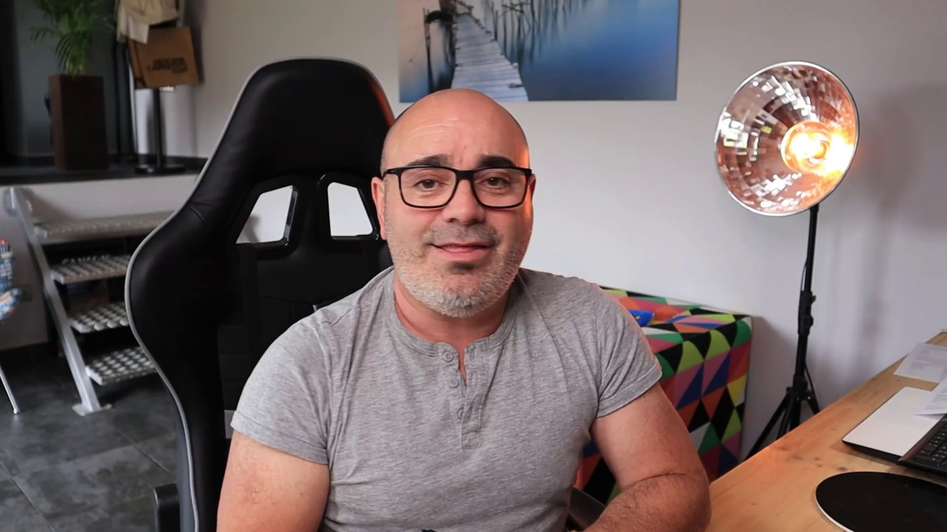